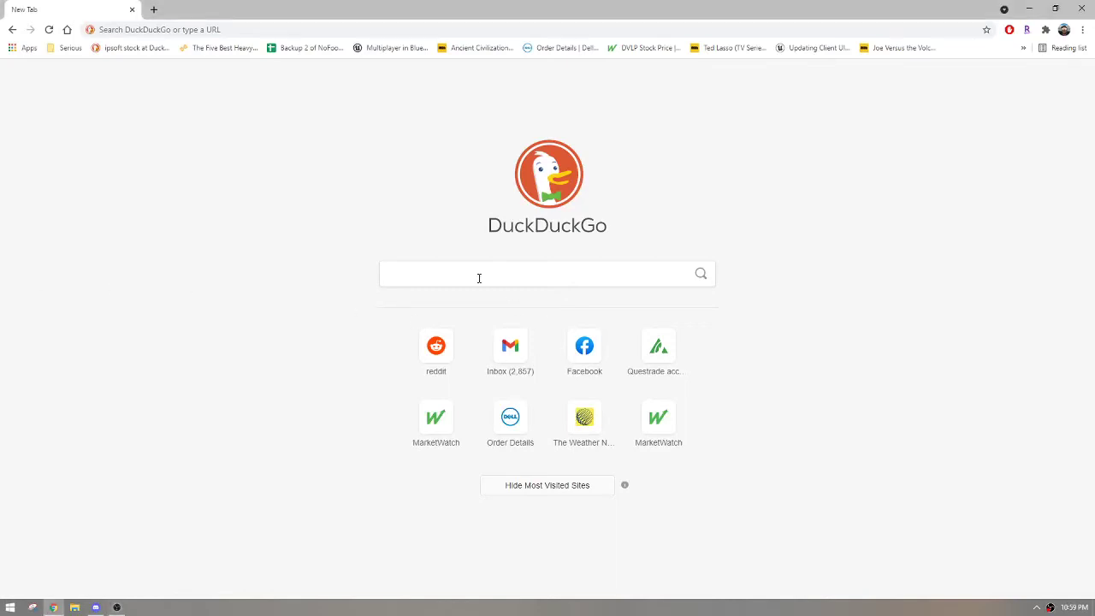
- Search the web for "msi afterburner" and open the Guru3D result for the MSI Afterburner 4.6.4 Beta 3 download
{"action": "type", "text": "msi afterbu"}
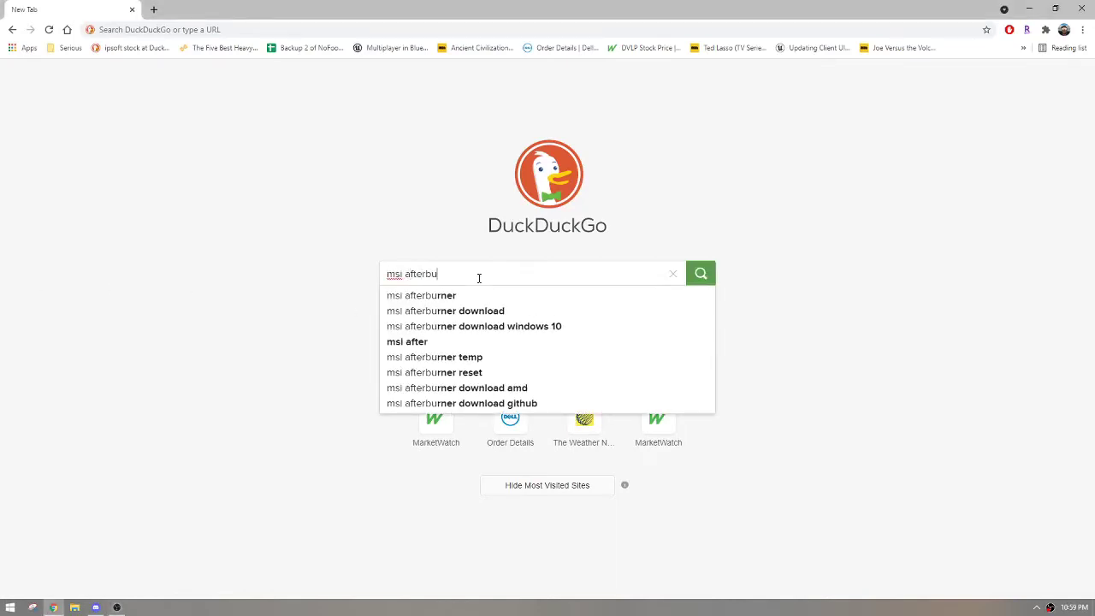
{"action": "left_click", "coordinate": [465, 295]}
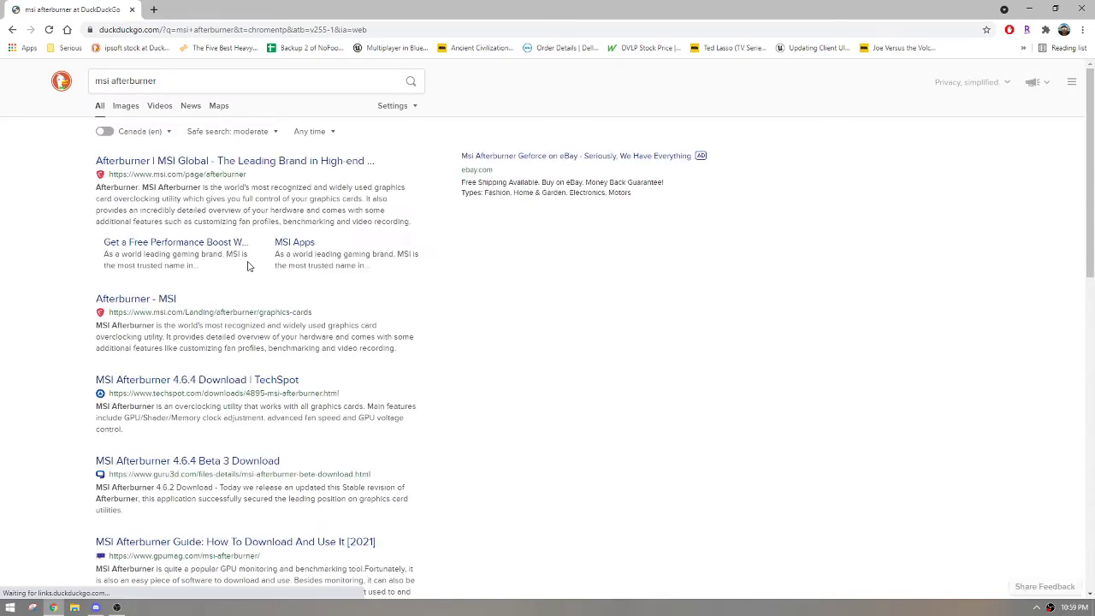
{"action": "scroll", "coordinate": [177, 299], "scroll_direction": "down", "scroll_amount": 2}
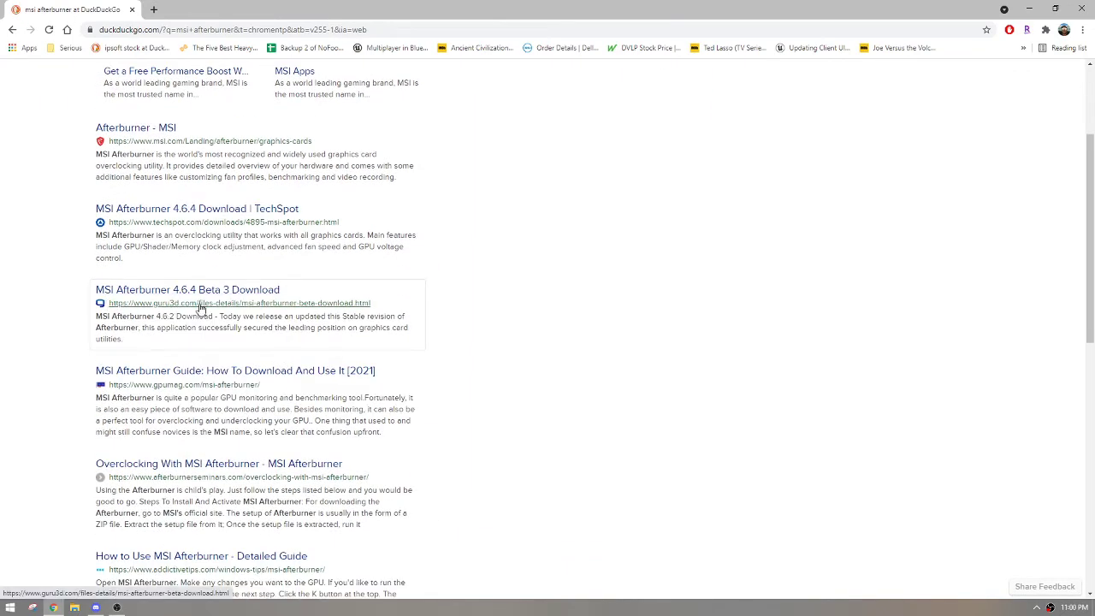
{"action": "left_click", "coordinate": [202, 291]}
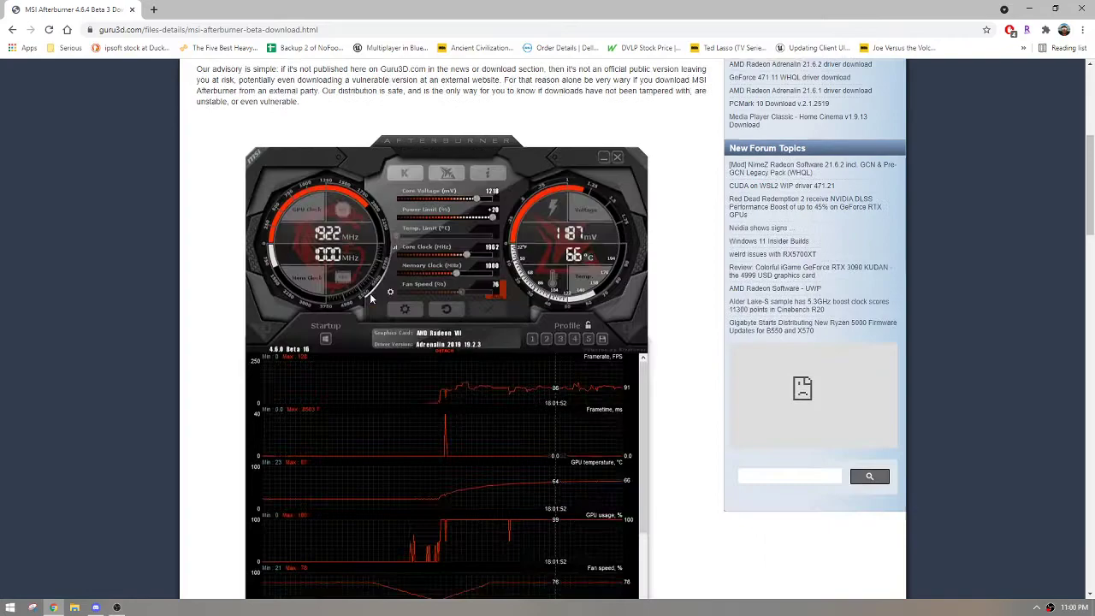
- Request the 4.6.3 Stable (Final) download and cancel saving the zip file
{"action": "scroll", "coordinate": [318, 292], "scroll_direction": "down", "scroll_amount": 15}
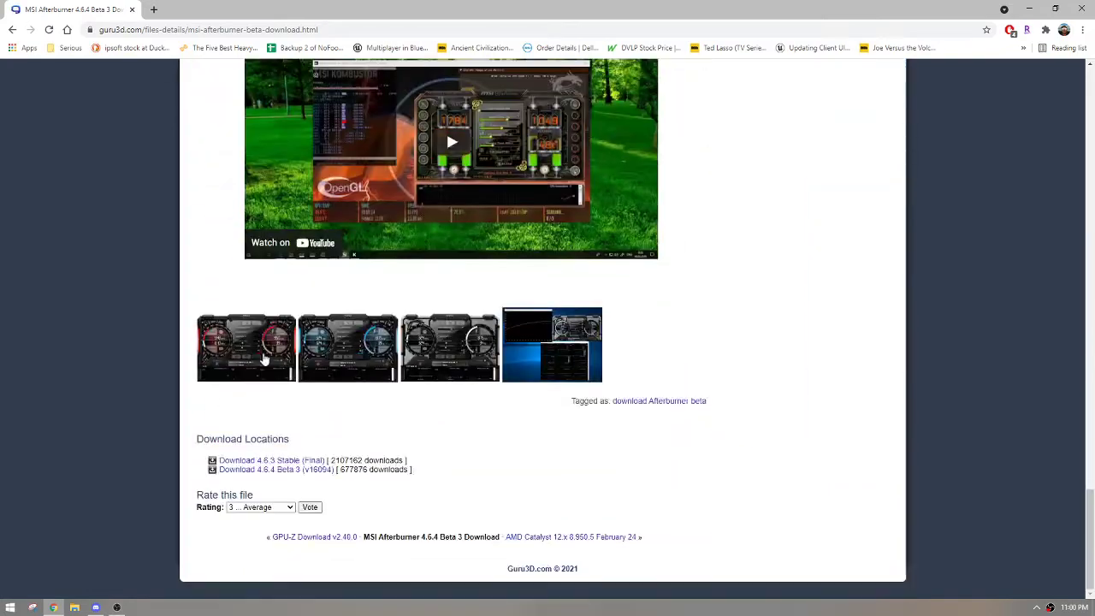
{"action": "left_click", "coordinate": [273, 463]}
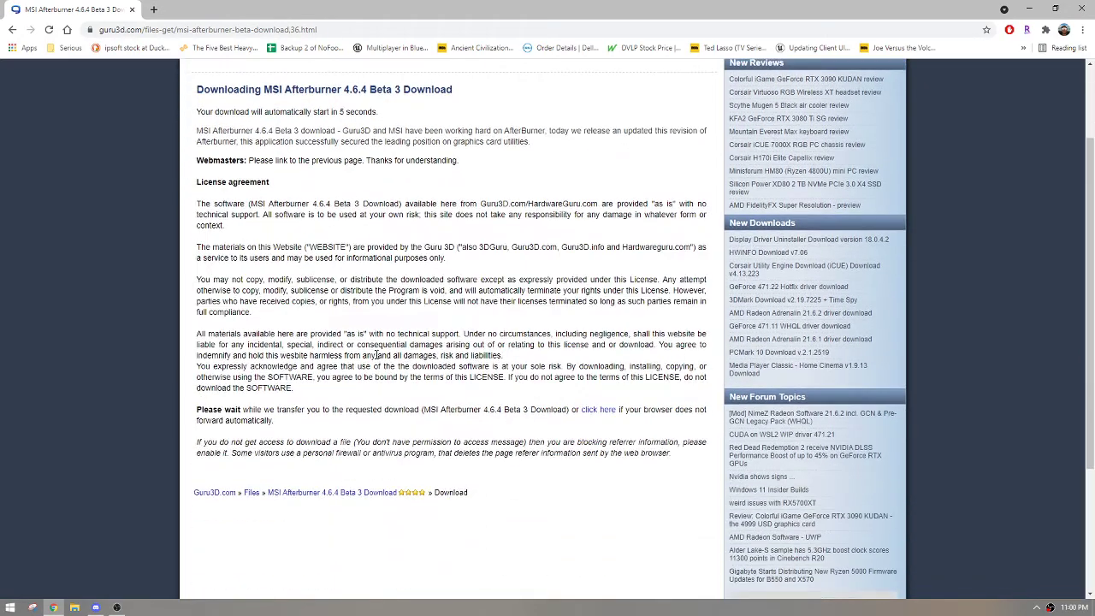
{"action": "left_click_drag", "start_coordinate": [230, 226], "coordinate": [393, 233]}
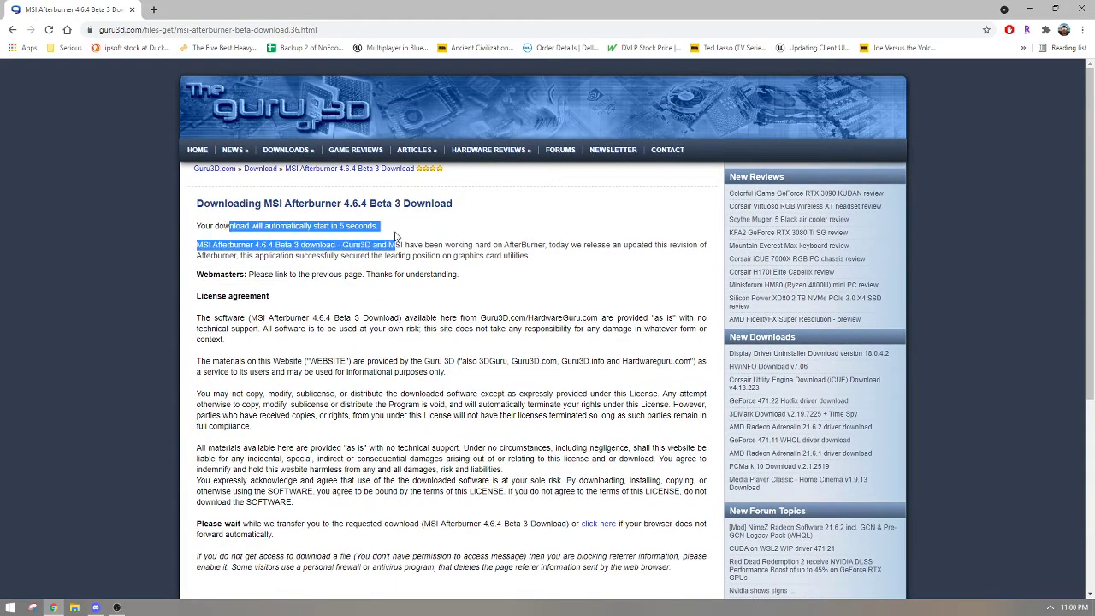
{"action": "left_click", "coordinate": [366, 233]}
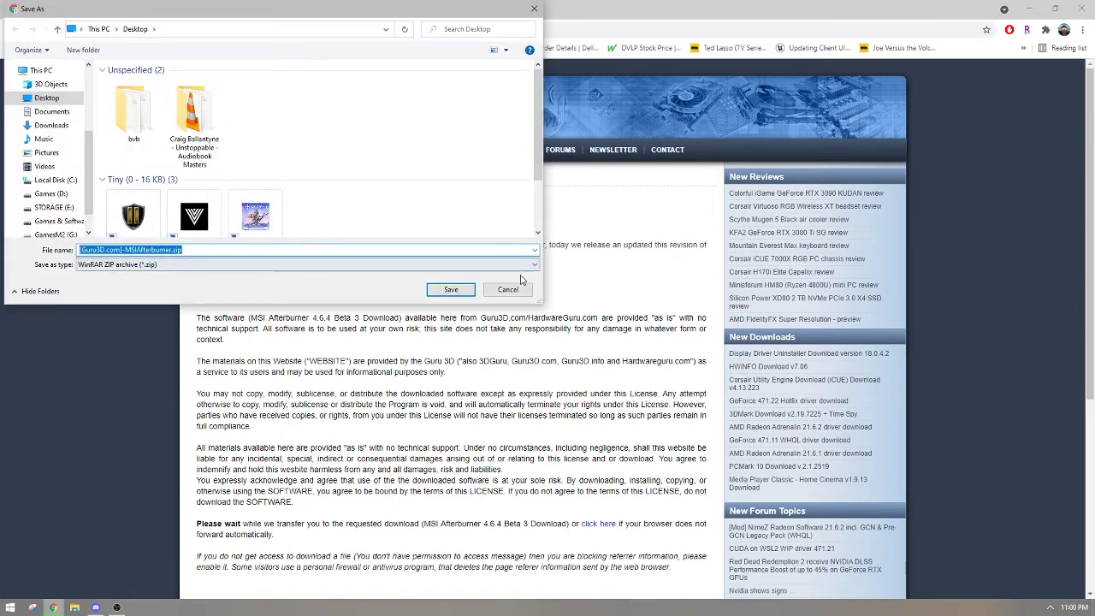
{"action": "left_click", "coordinate": [508, 290]}
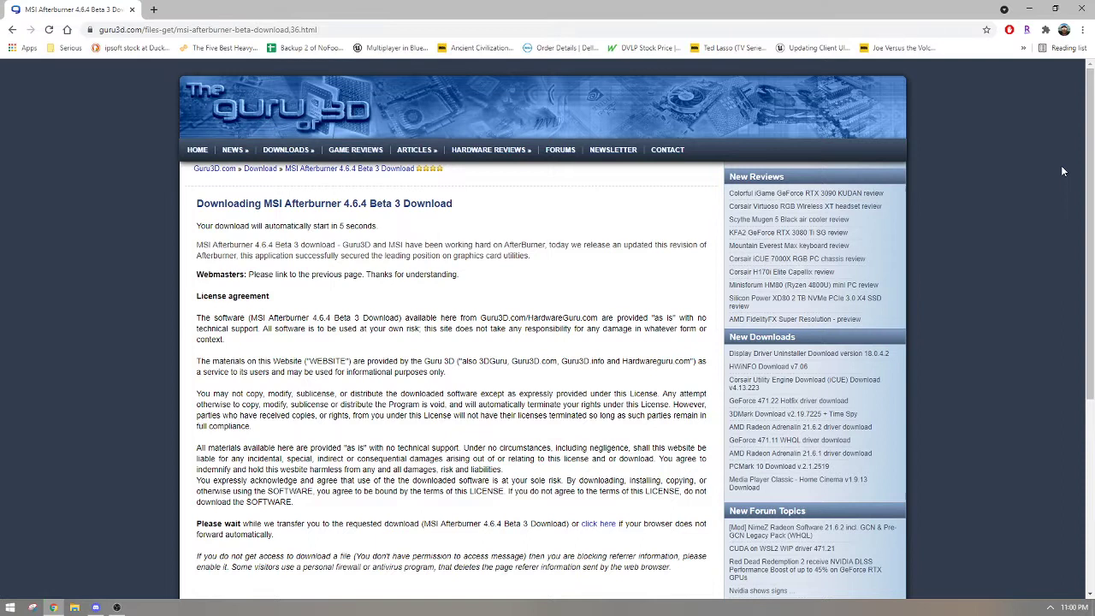
- Open RivaTuner Statistics Server from the system tray and look over its startup and on-screen display settings
{"action": "left_click", "coordinate": [1050, 608]}
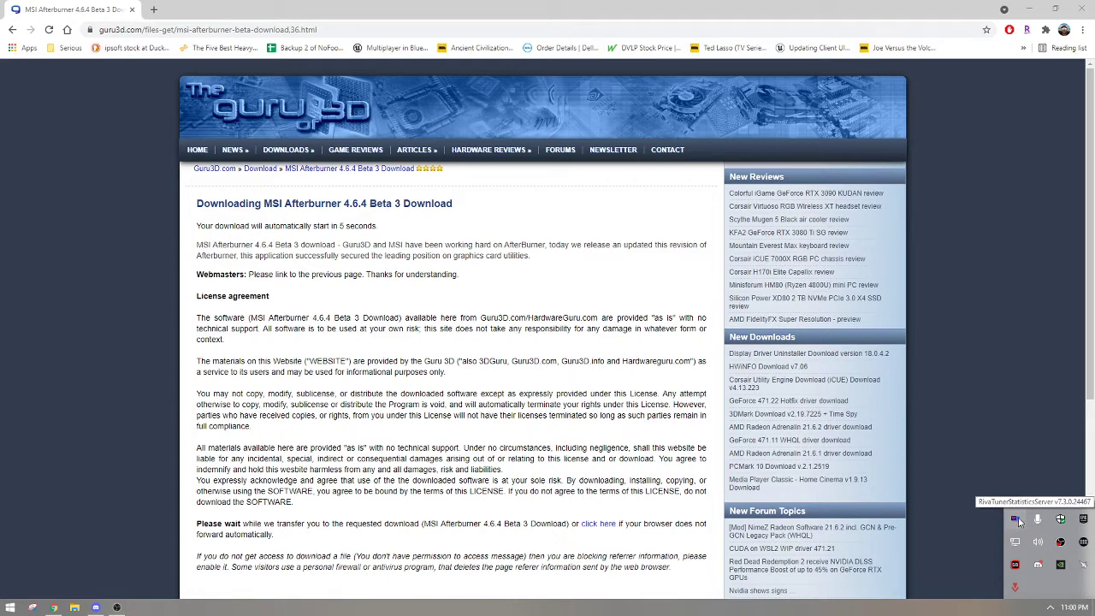
{"action": "left_click", "coordinate": [1017, 519]}
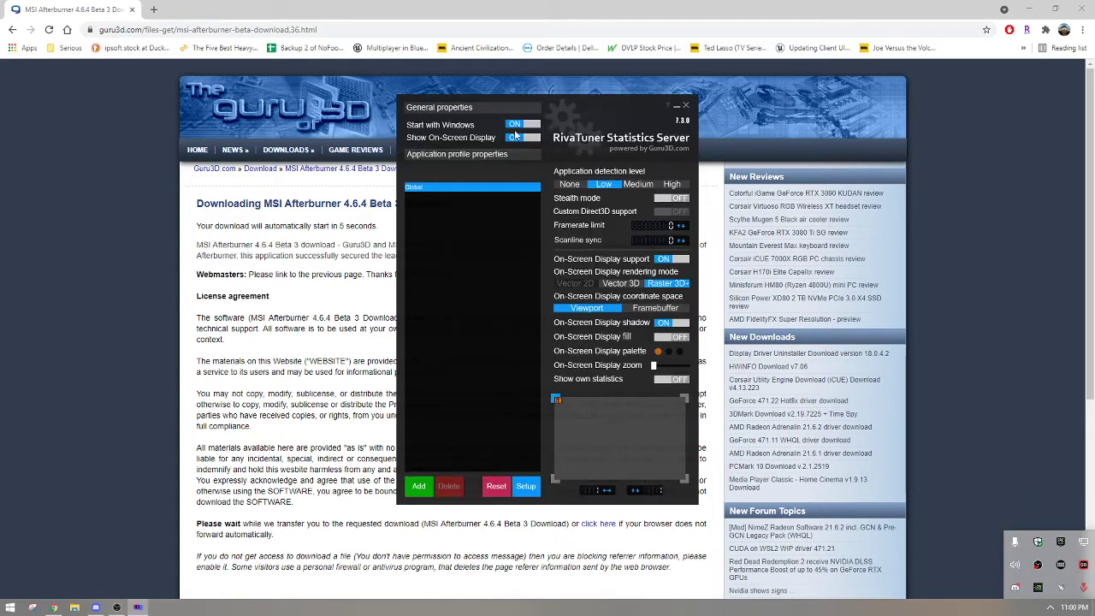
{"action": "left_click", "coordinate": [169, 94]}
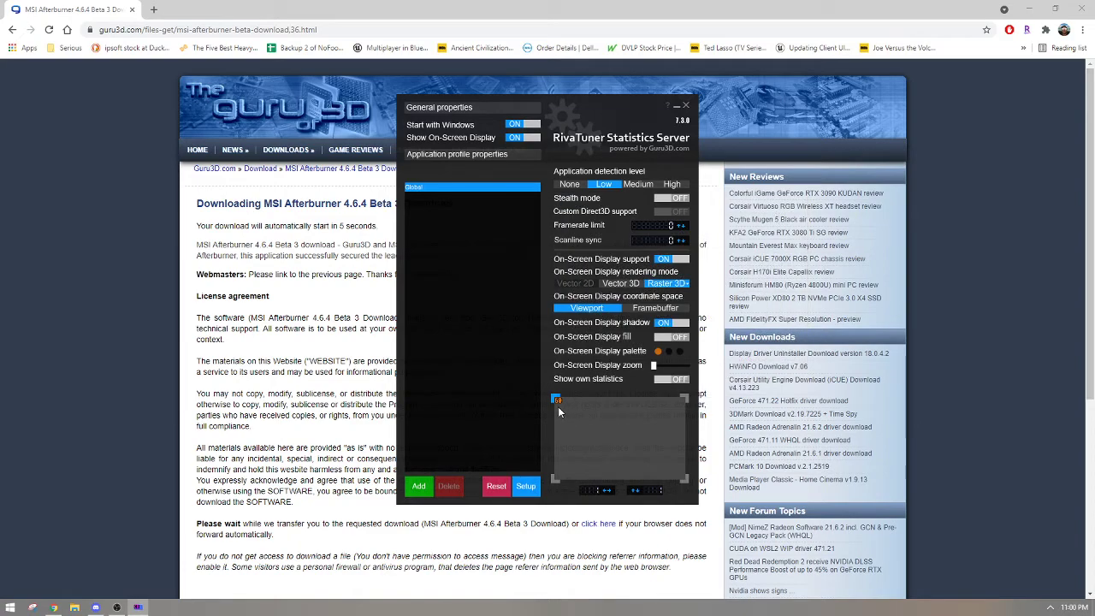
{"action": "mouse_move", "coordinate": [561, 404]}
- Close the browser and minimize the RivaTuner Statistics Server window
{"action": "left_click", "coordinate": [1080, 8]}
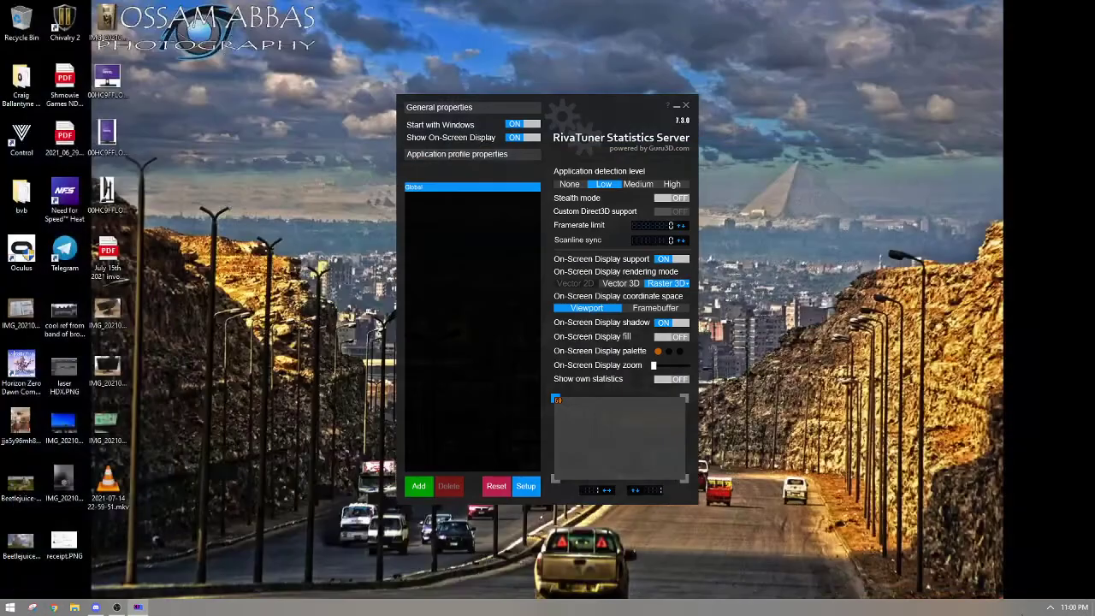
{"action": "left_click", "coordinate": [1052, 609]}
{"action": "left_click", "coordinate": [675, 107]}
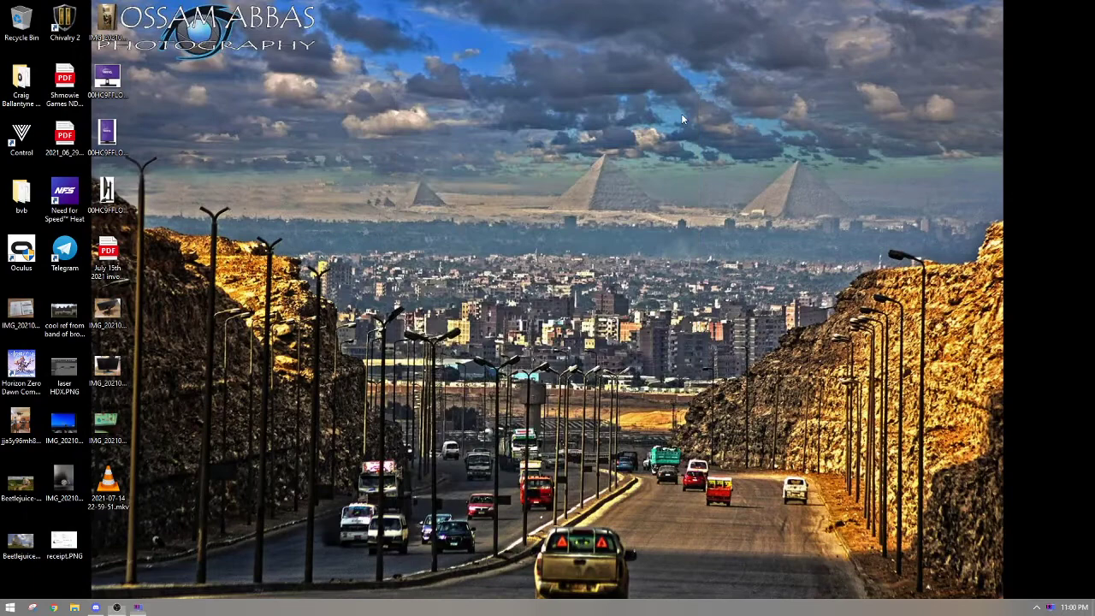
- Open MSI Afterburner from the system tray and move its window to the middle of the desktop
{"action": "left_click", "coordinate": [1050, 608]}
{"action": "left_click", "coordinate": [1084, 565]}
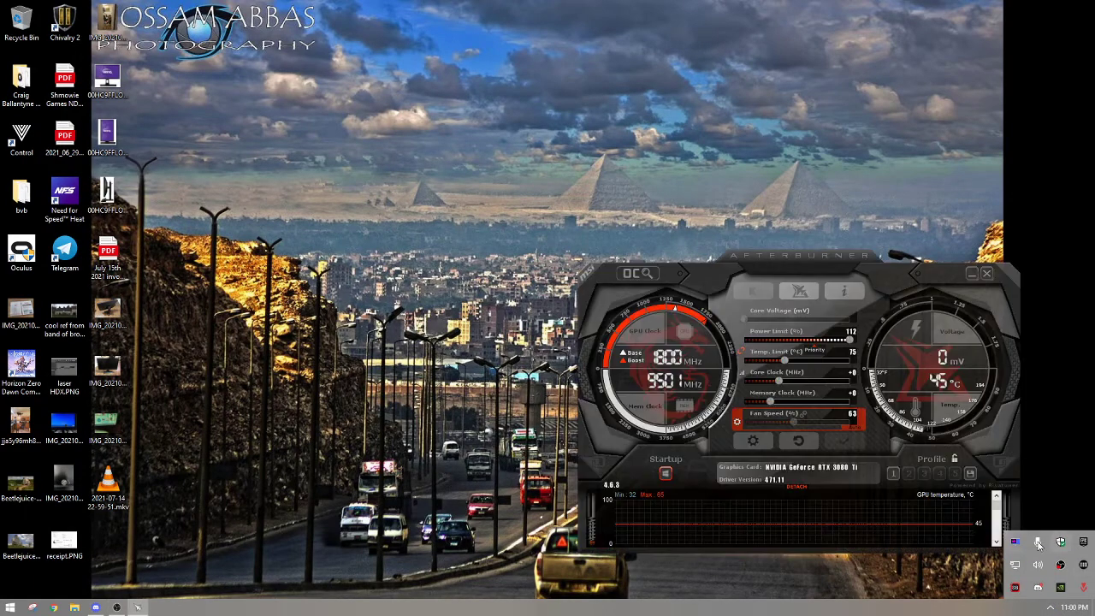
{"action": "left_click_drag", "start_coordinate": [789, 267], "coordinate": [545, 199]}
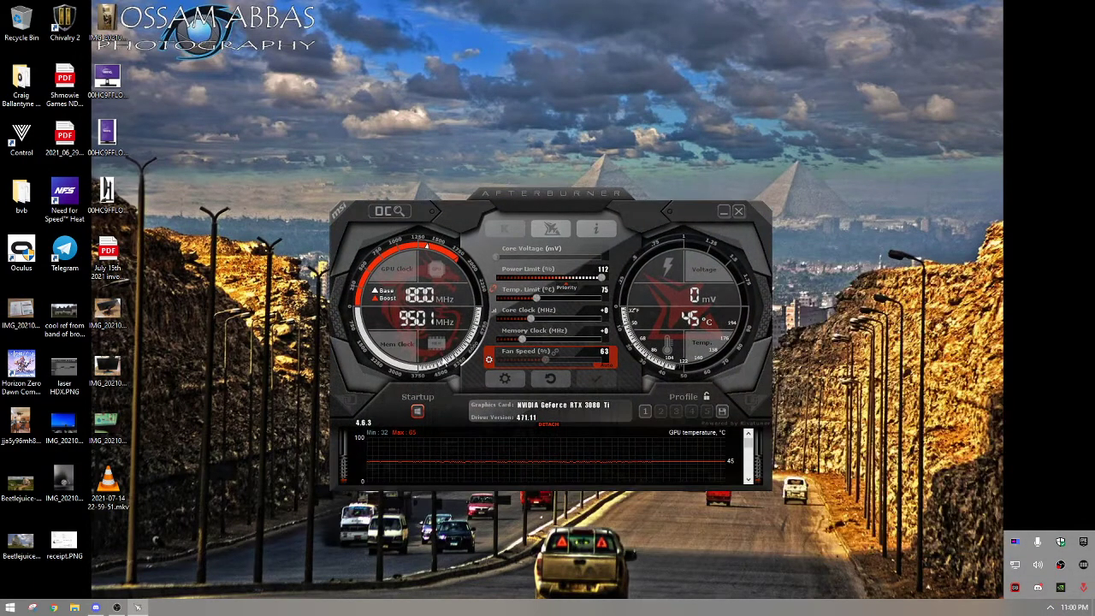
{"action": "left_click", "coordinate": [538, 337]}
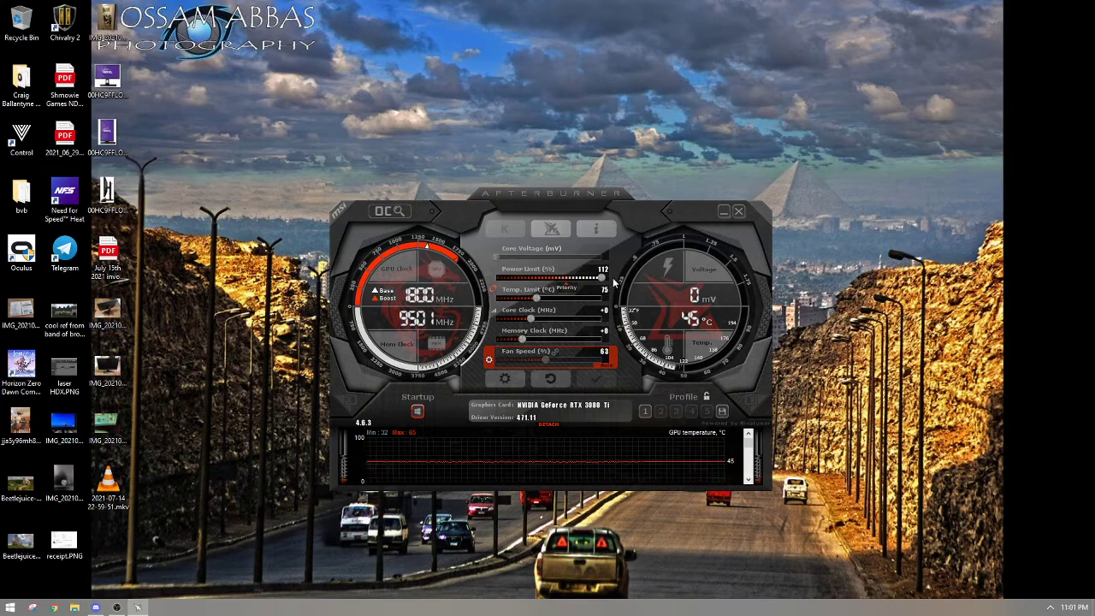
- Open the fan properties in the Afterburner settings and switch user defined software automatic fan control off and back on
{"action": "left_click", "coordinate": [506, 382]}
{"action": "left_click_drag", "start_coordinate": [468, 174], "coordinate": [843, 116]}
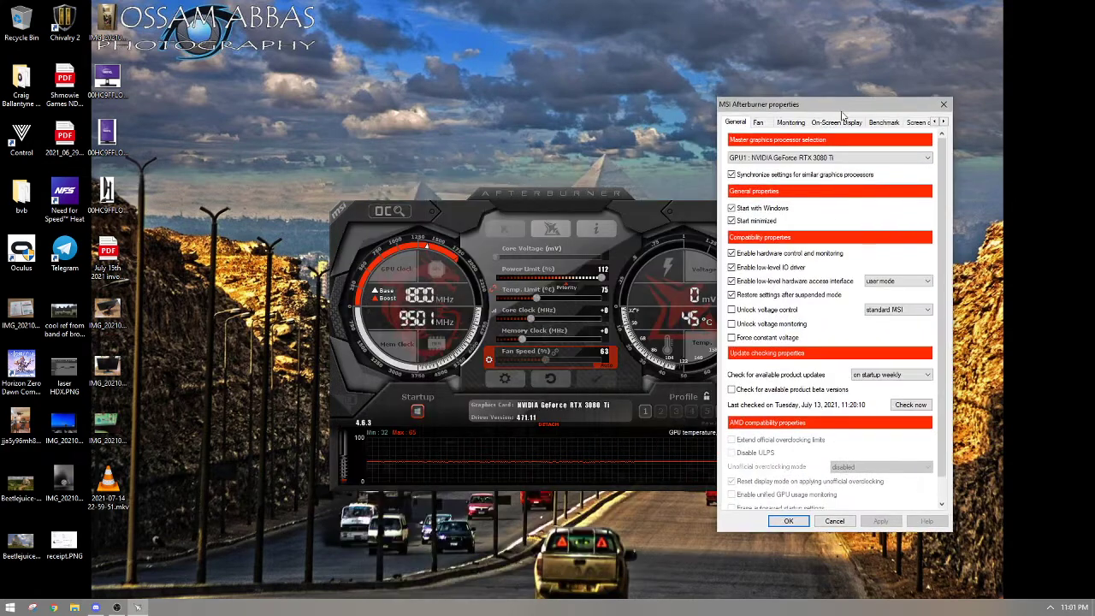
{"action": "left_click", "coordinate": [759, 124]}
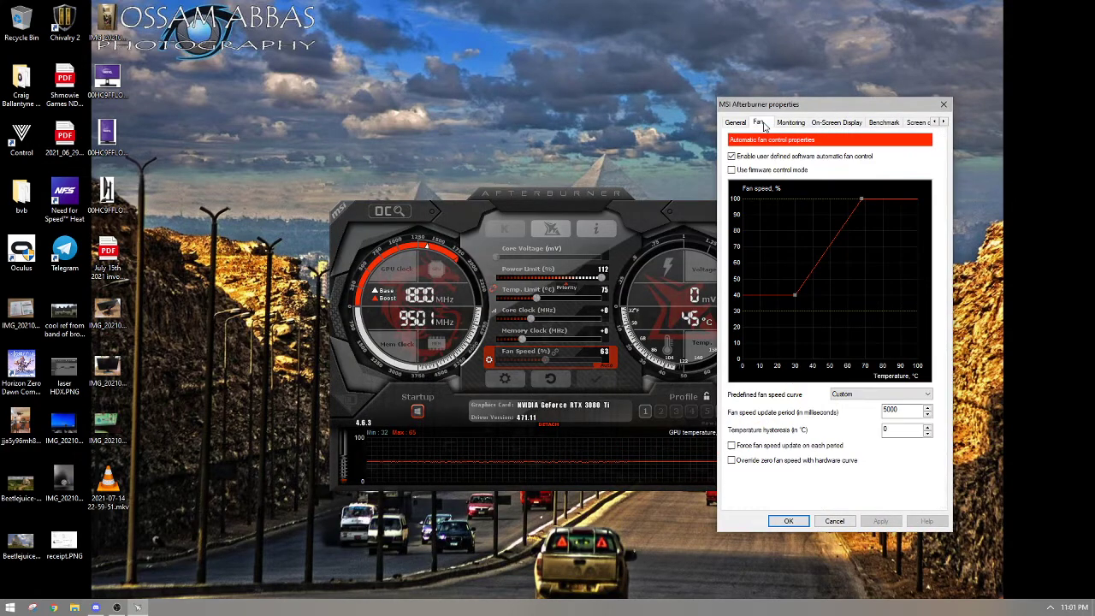
{"action": "left_click", "coordinate": [731, 156]}
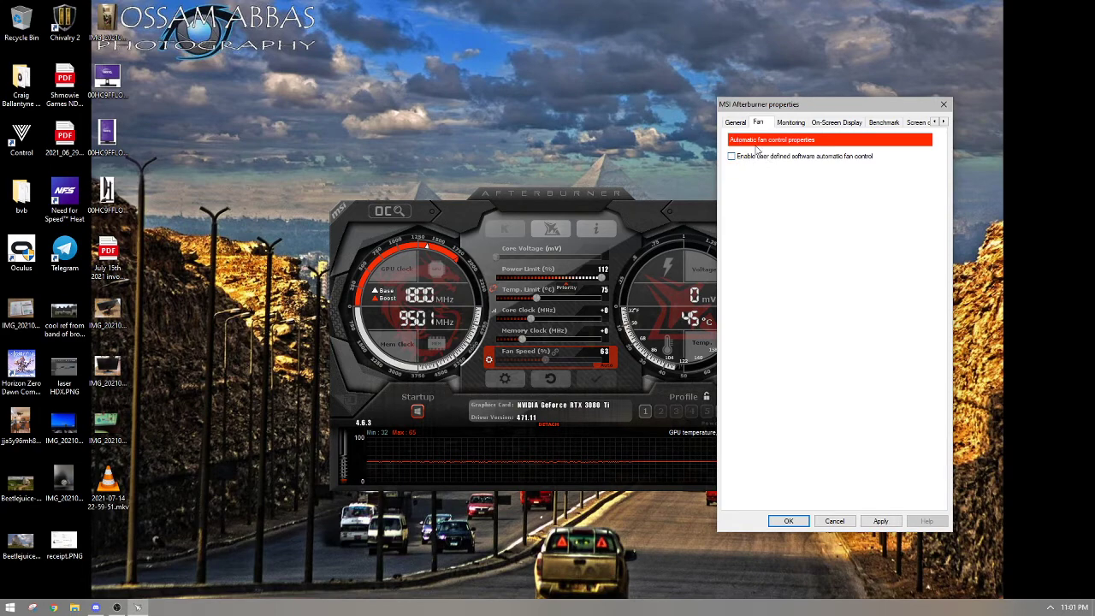
{"action": "left_click", "coordinate": [731, 158]}
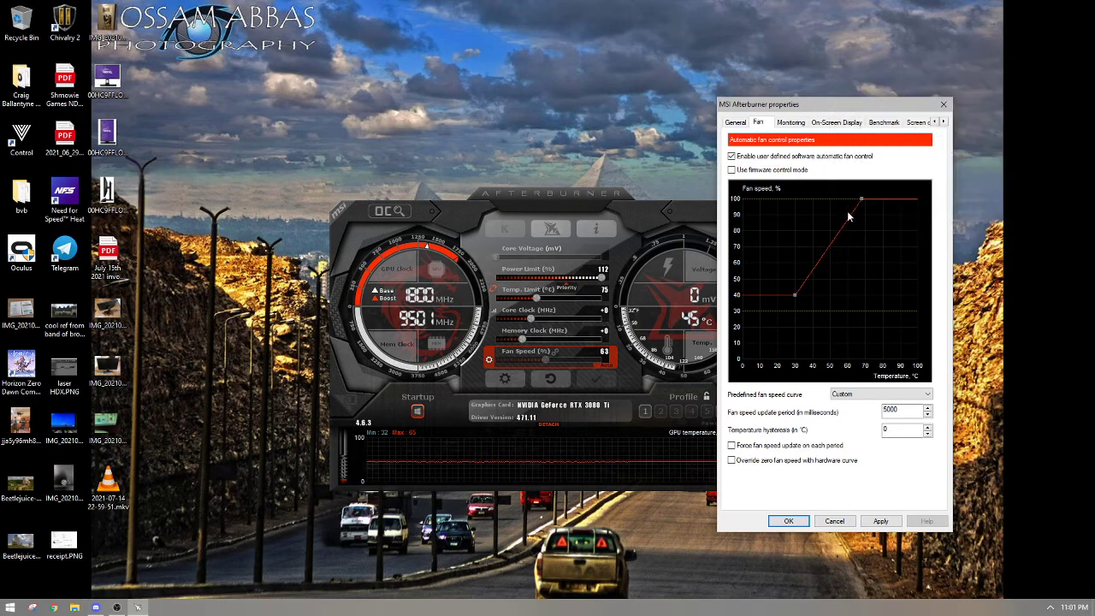
- Remove the existing fan curve points and leave a single point at 30 °C and about 48 % fan speed
{"action": "left_click", "coordinate": [795, 294]}
{"action": "key", "text": "Delete"}
{"action": "left_click", "coordinate": [794, 198]}
{"action": "left_click_drag", "start_coordinate": [794, 201], "coordinate": [796, 288]}
{"action": "key", "text": "Delete"}
{"action": "left_click", "coordinate": [799, 198]}
{"action": "left_click_drag", "start_coordinate": [802, 202], "coordinate": [795, 282]}
{"action": "left_click", "coordinate": [862, 200]}
{"action": "key", "text": "Delete"}
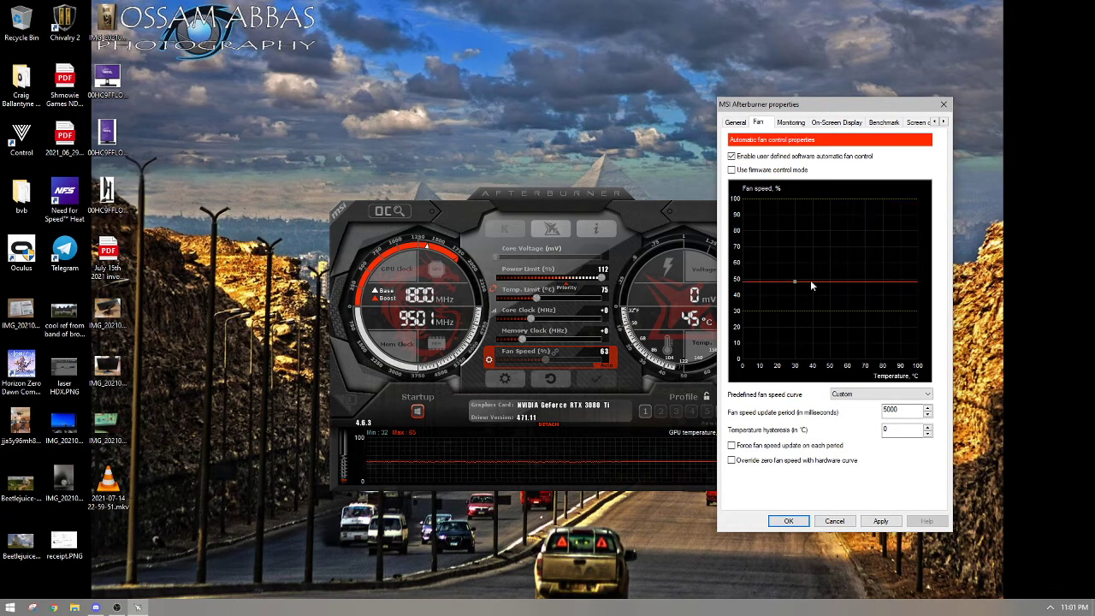
- Shape the fan curve from 40 % at 30 °C to a new point of 100 % at about 68 °C, and accept the properties
{"action": "left_click", "coordinate": [856, 281]}
{"action": "left_click_drag", "start_coordinate": [856, 284], "coordinate": [857, 203]}
{"action": "left_click_drag", "start_coordinate": [795, 283], "coordinate": [796, 298]}
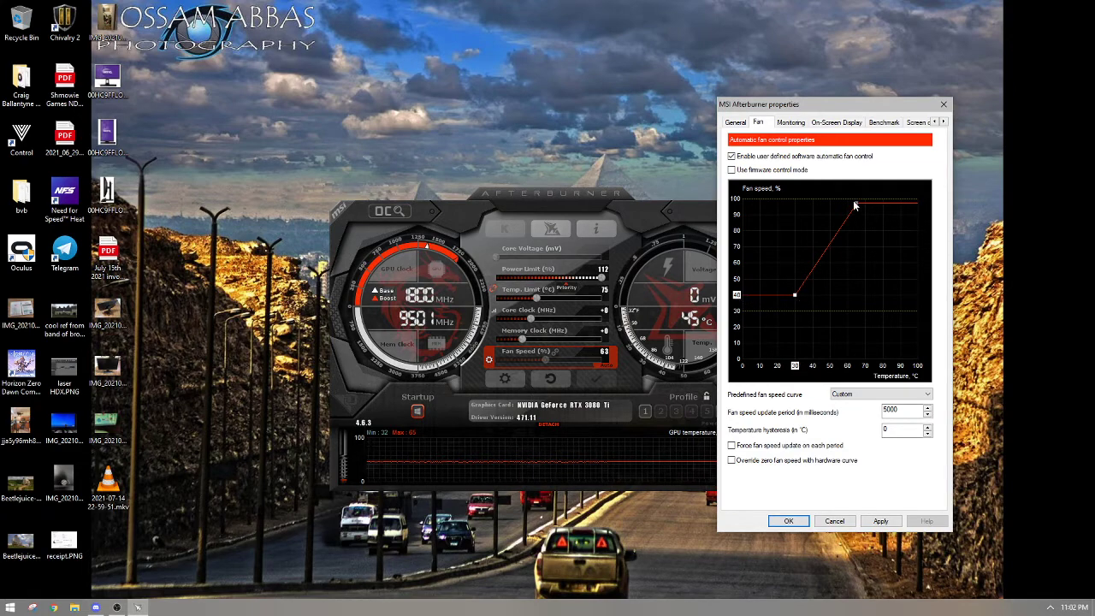
{"action": "left_click_drag", "start_coordinate": [854, 206], "coordinate": [862, 201]}
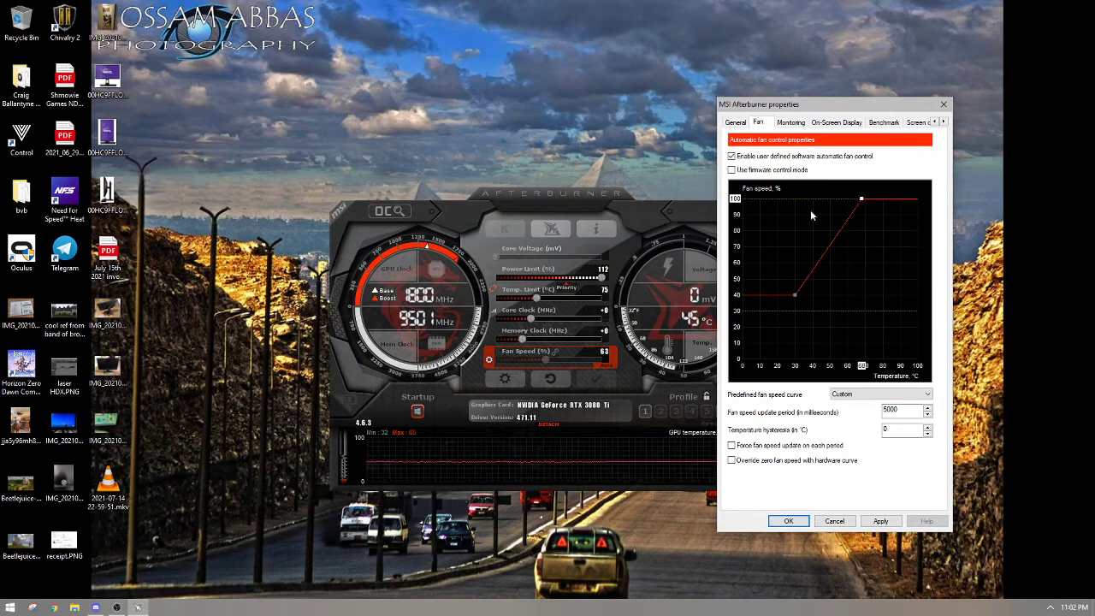
{"action": "left_click", "coordinate": [789, 521]}
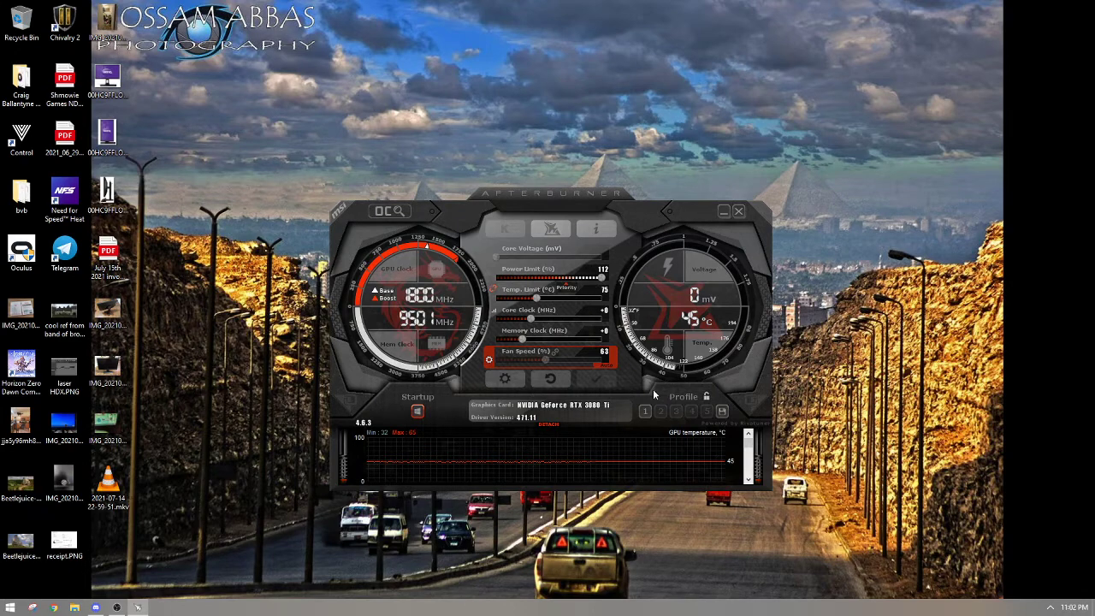
- Load and apply profile 1, minimize Afterburner to the system tray, and check the hidden tray icons
{"action": "left_click", "coordinate": [645, 411]}
{"action": "left_click", "coordinate": [602, 381]}
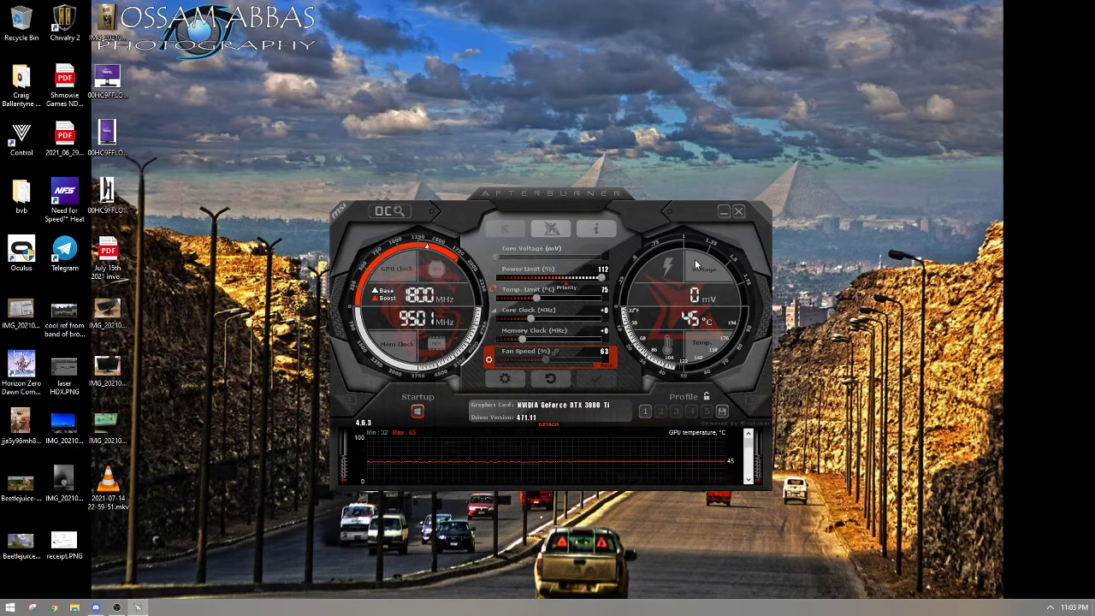
{"action": "left_click", "coordinate": [723, 211]}
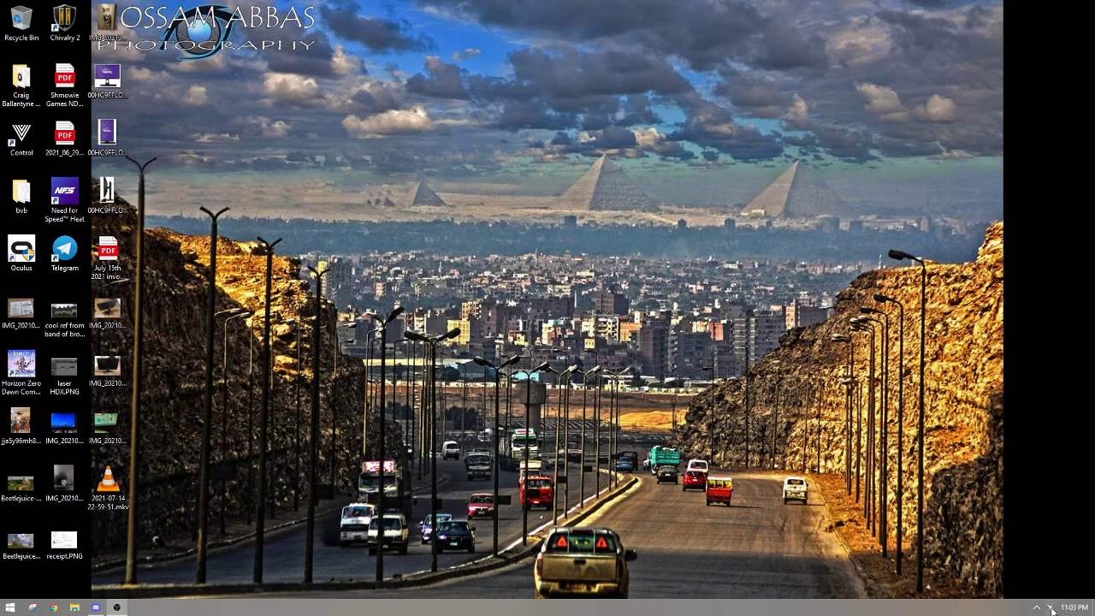
{"action": "left_click", "coordinate": [1035, 609]}
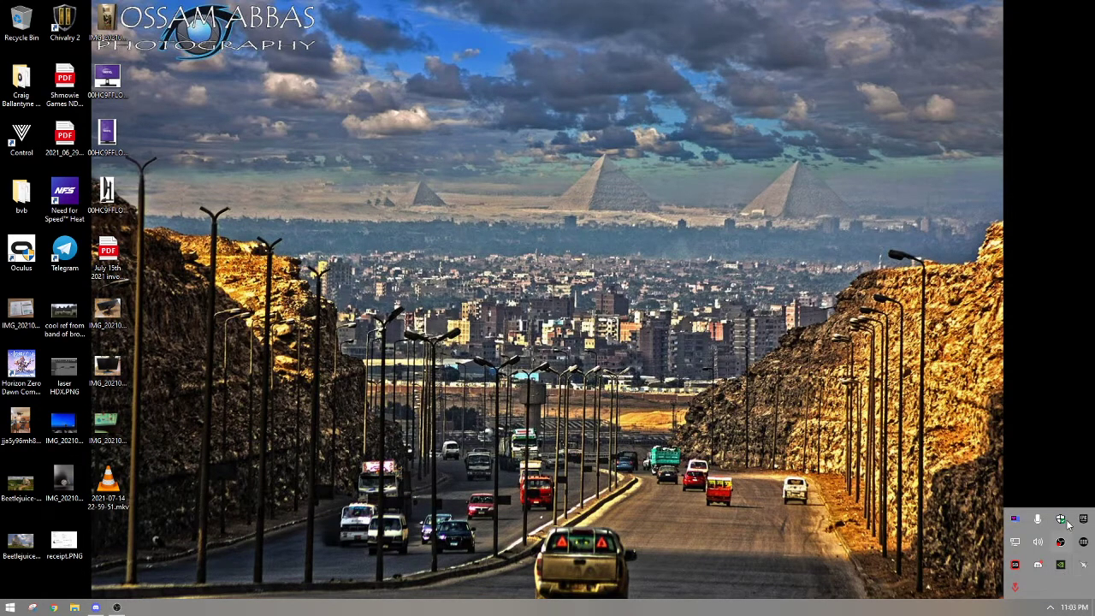
{"action": "left_click", "coordinate": [1052, 608]}
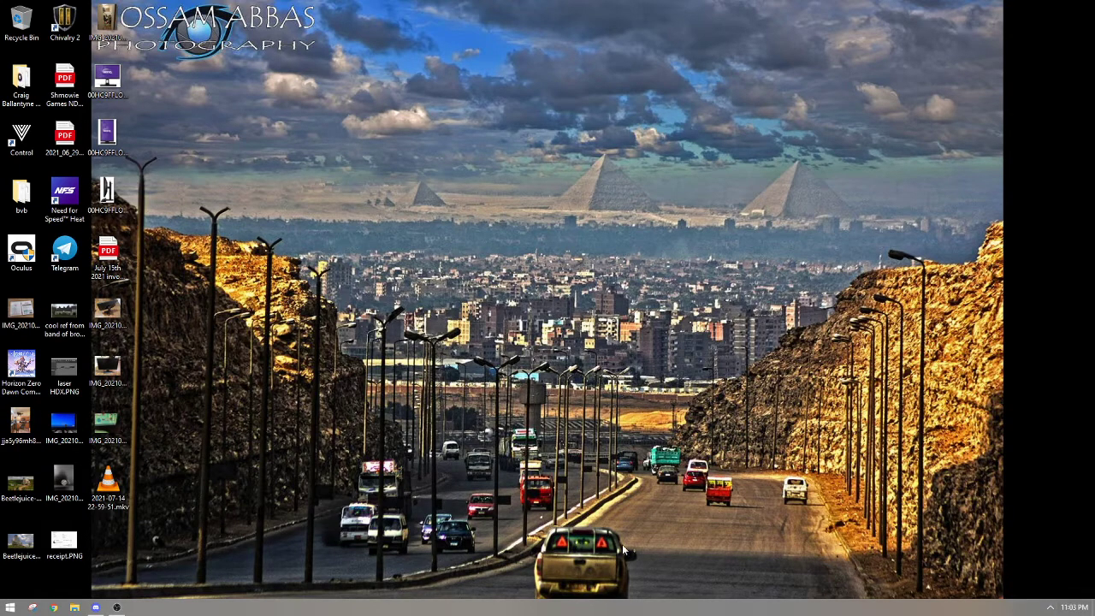